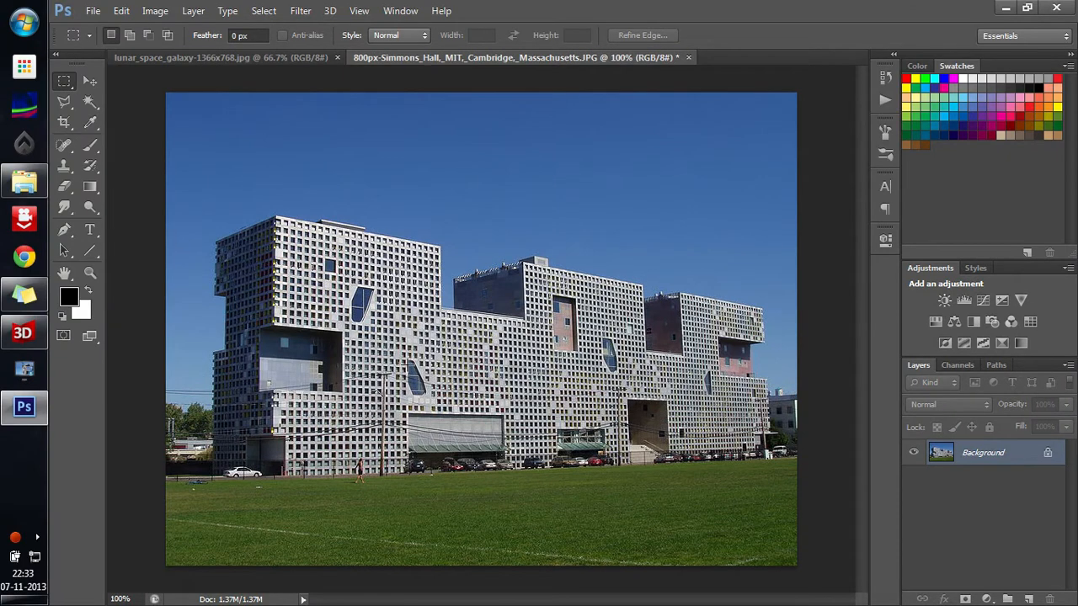
Step: Peek at the Filter menu and the galaxy document, then return to the building photo
{"action": "left_click", "coordinate": [300, 10]}
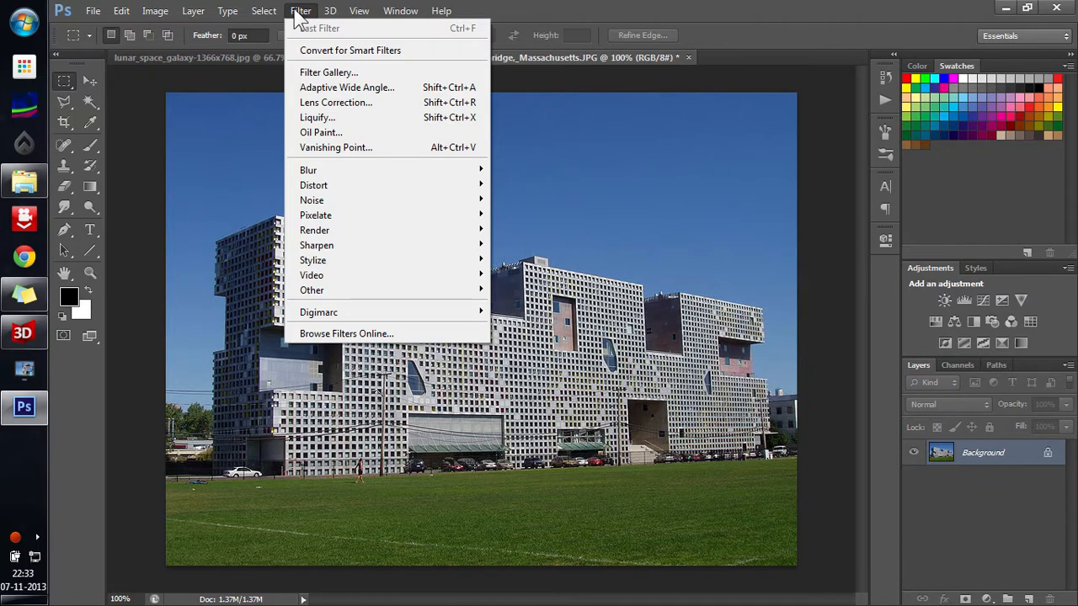
{"action": "left_click", "coordinate": [301, 10]}
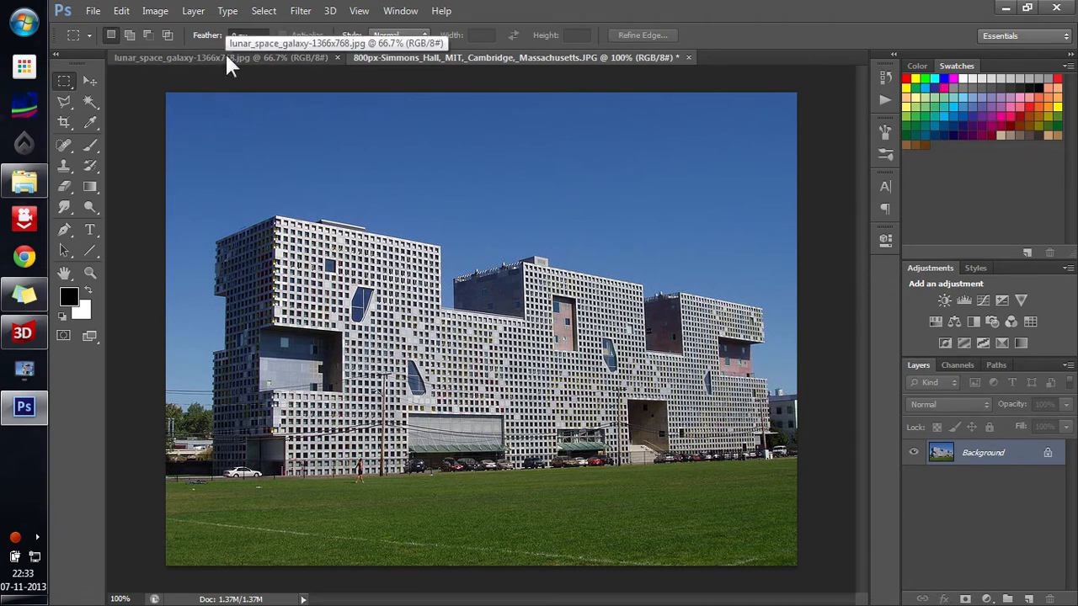
{"action": "left_click", "coordinate": [225, 57]}
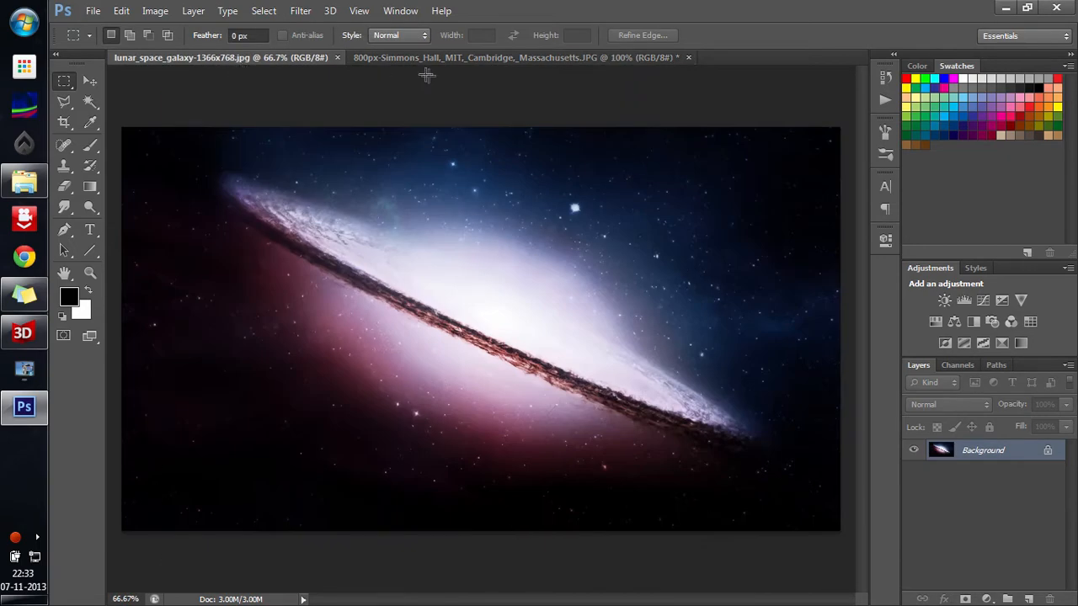
{"action": "left_click", "coordinate": [472, 58]}
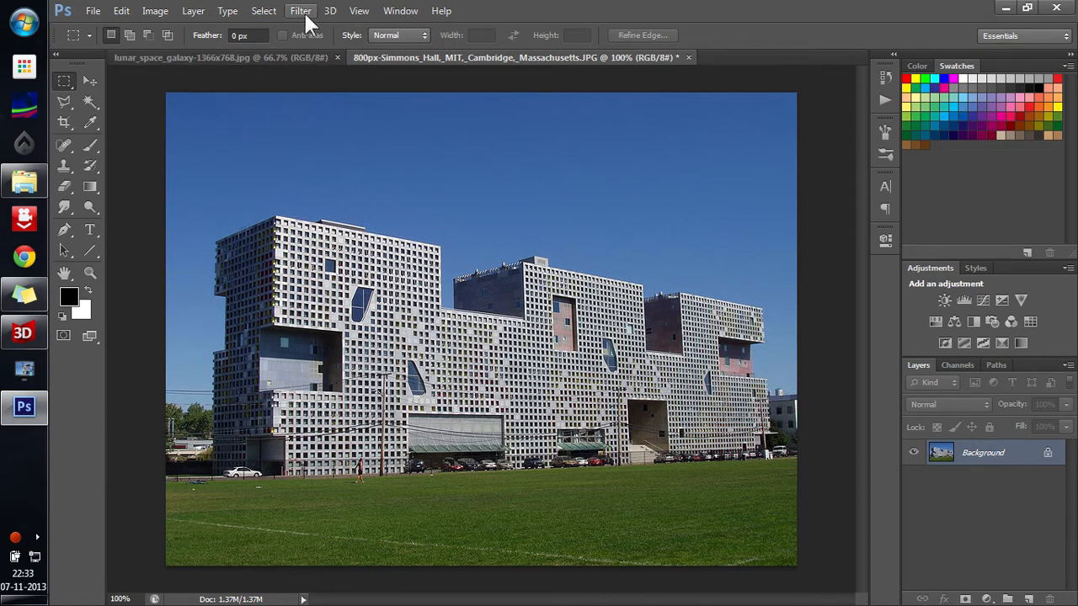
Step: Add a new empty layer above the photo and start the Vanishing Point filter
{"action": "left_click", "coordinate": [1029, 598]}
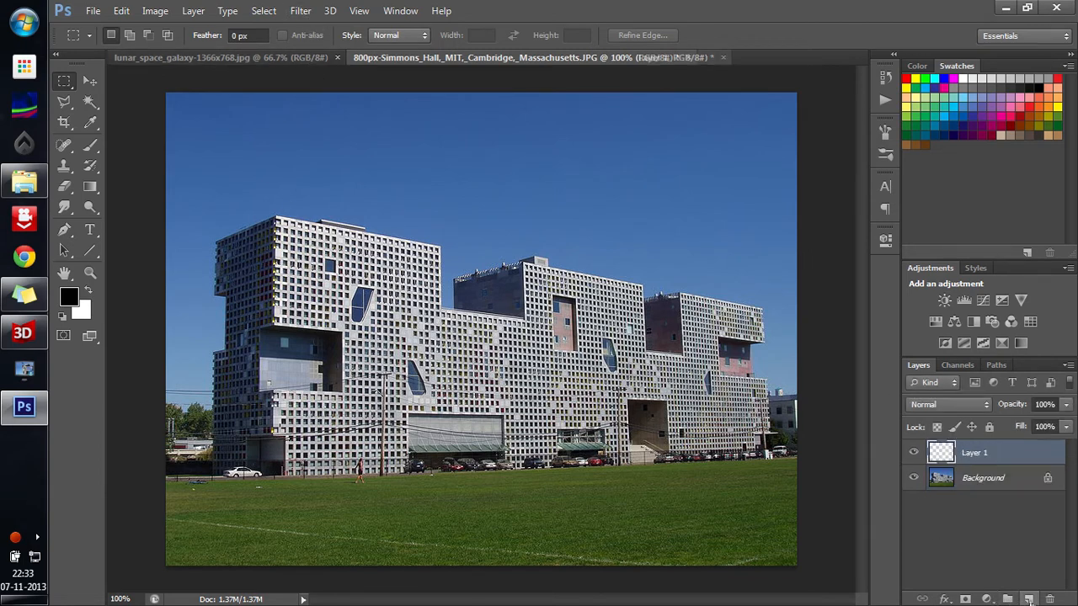
{"action": "left_click", "coordinate": [301, 11]}
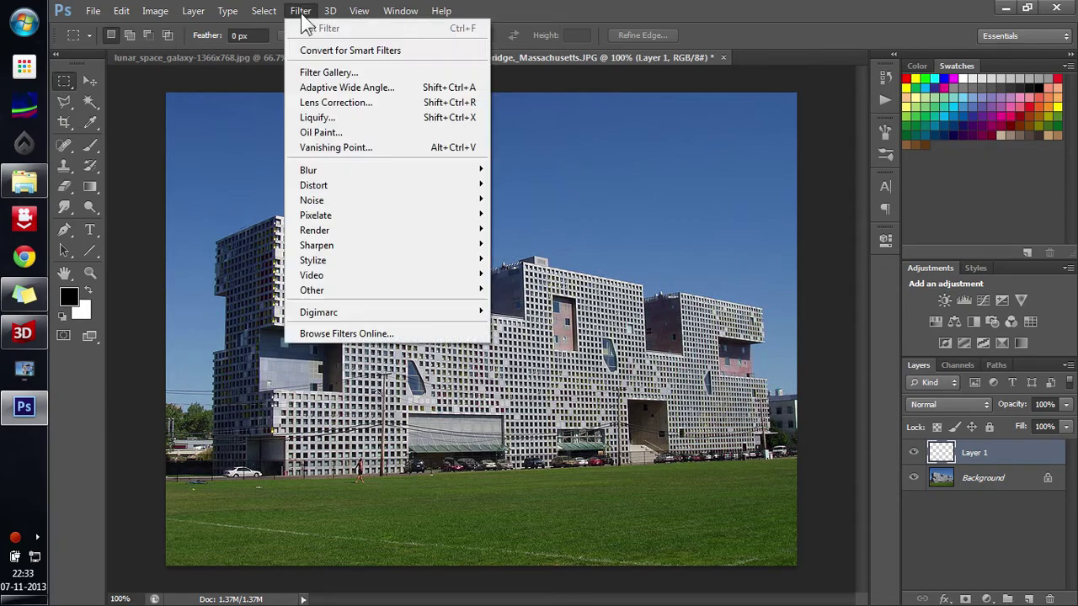
{"action": "left_click", "coordinate": [361, 148]}
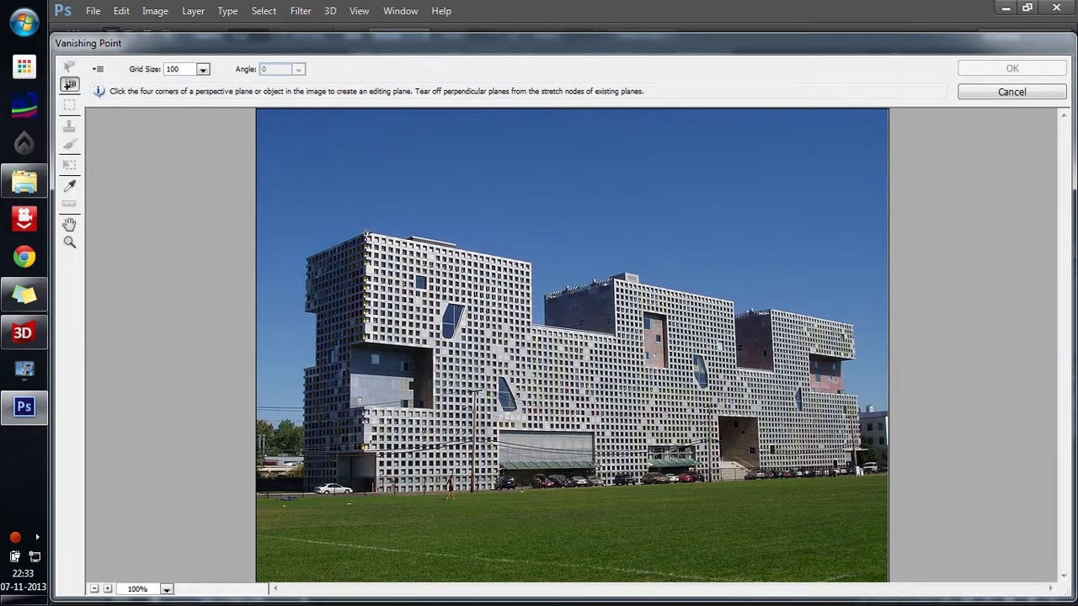
Step: Trace a perspective plane over the facade's four corners and confirm it
{"action": "left_click", "coordinate": [367, 236]}
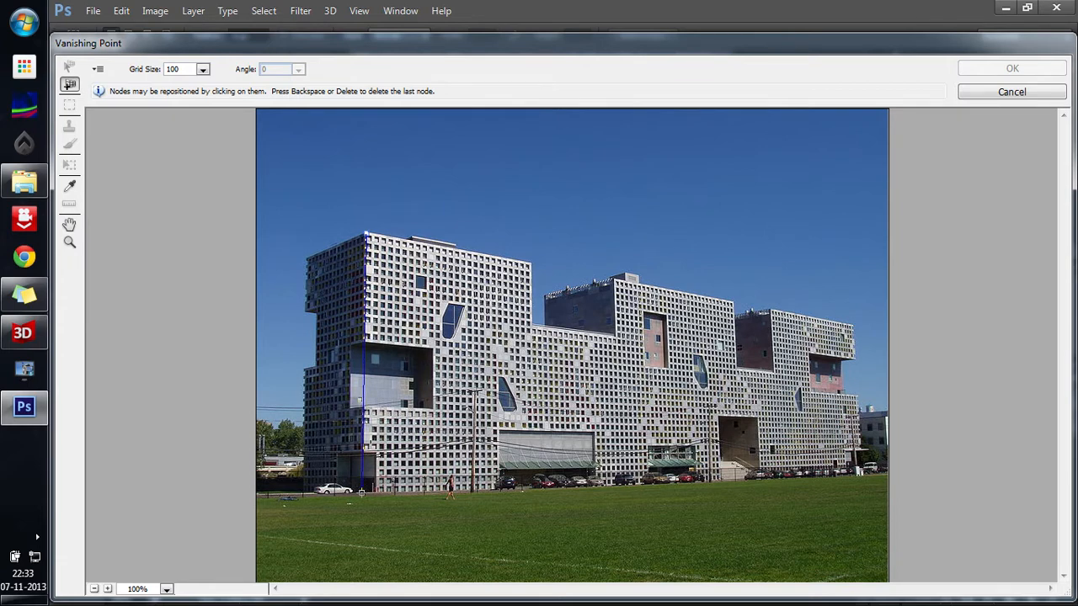
{"action": "left_click", "coordinate": [365, 495]}
{"action": "left_click", "coordinate": [860, 473]}
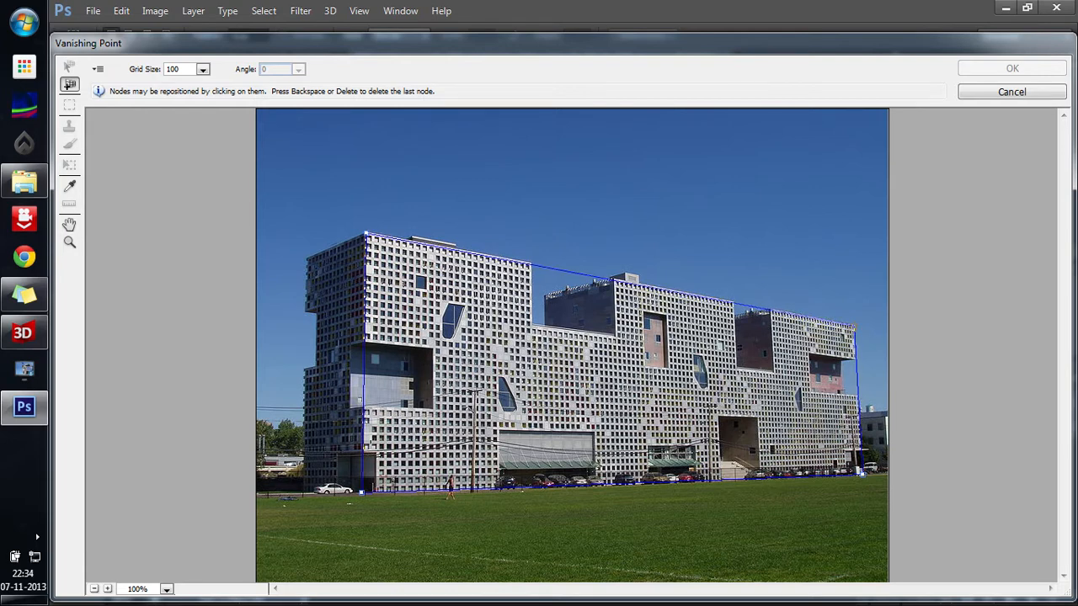
{"action": "left_click", "coordinate": [858, 328]}
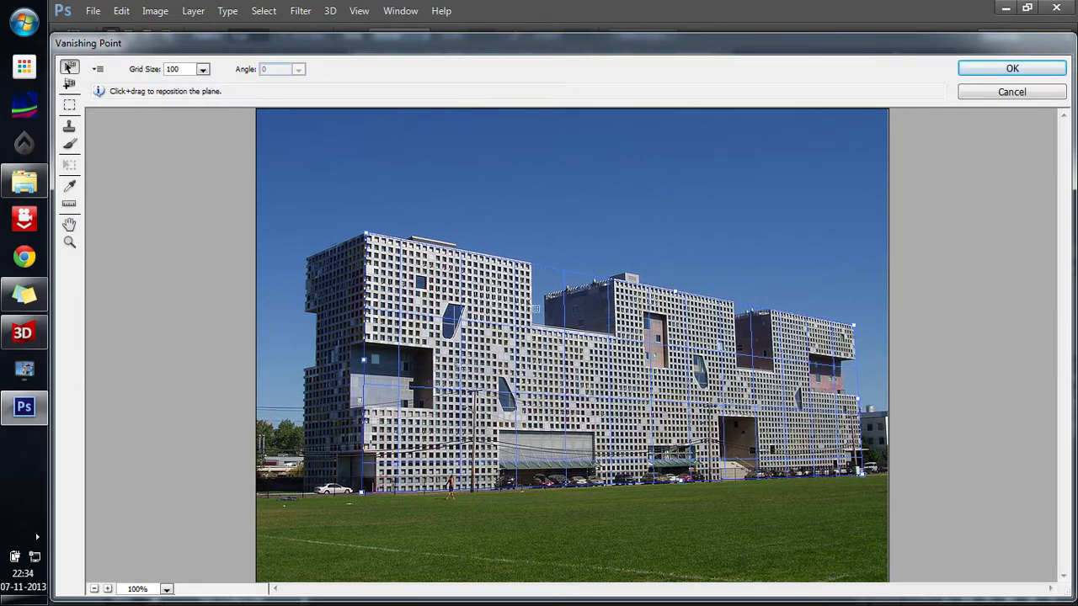
{"action": "left_click", "coordinate": [1012, 69]}
Step: Select the whole galaxy image with Ctrl+A and reopen Vanishing Point on the building photo
{"action": "left_click", "coordinate": [264, 56]}
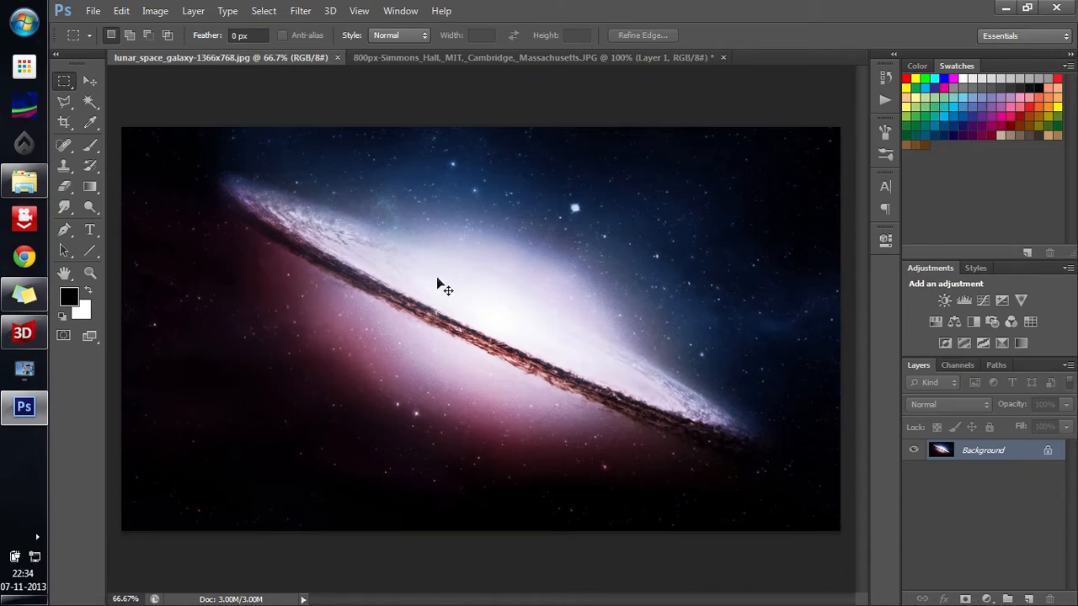
{"action": "key", "text": "ctrl+a"}
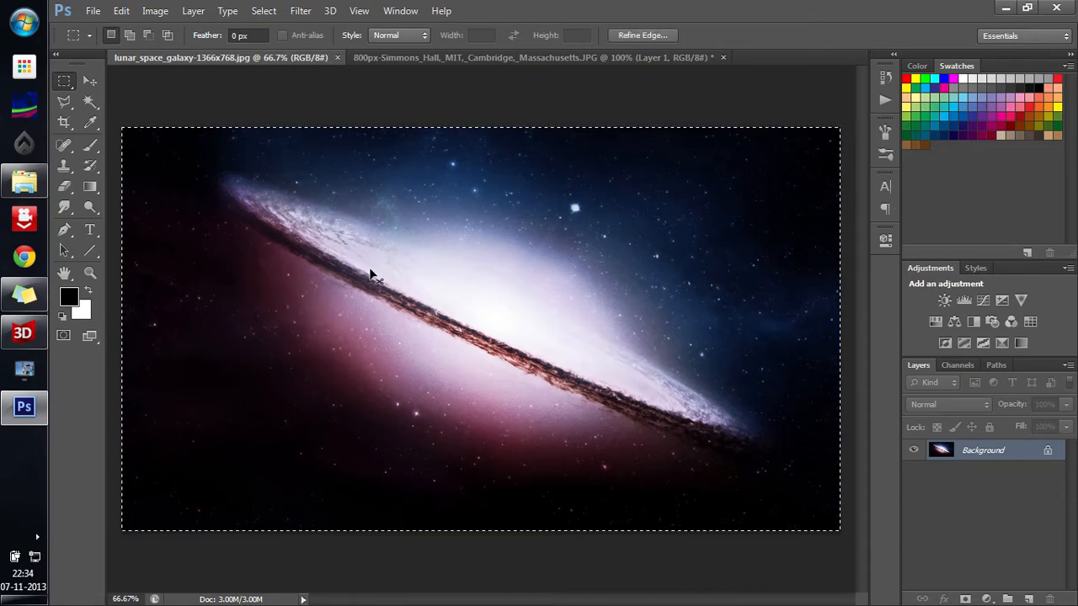
{"action": "left_click", "coordinate": [459, 57]}
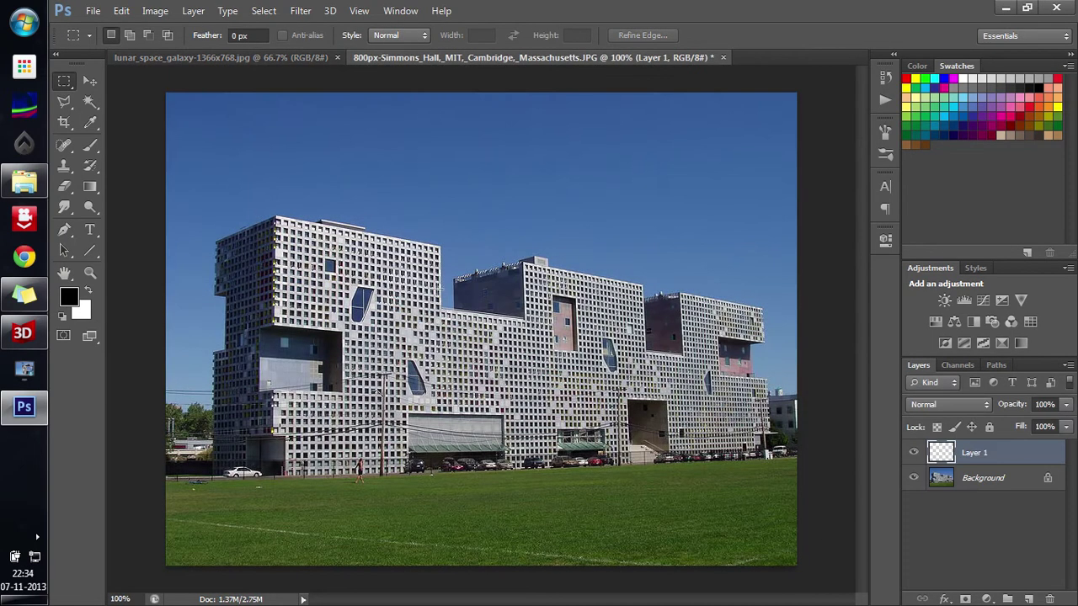
{"action": "left_click", "coordinate": [300, 11]}
{"action": "left_click", "coordinate": [335, 147]}
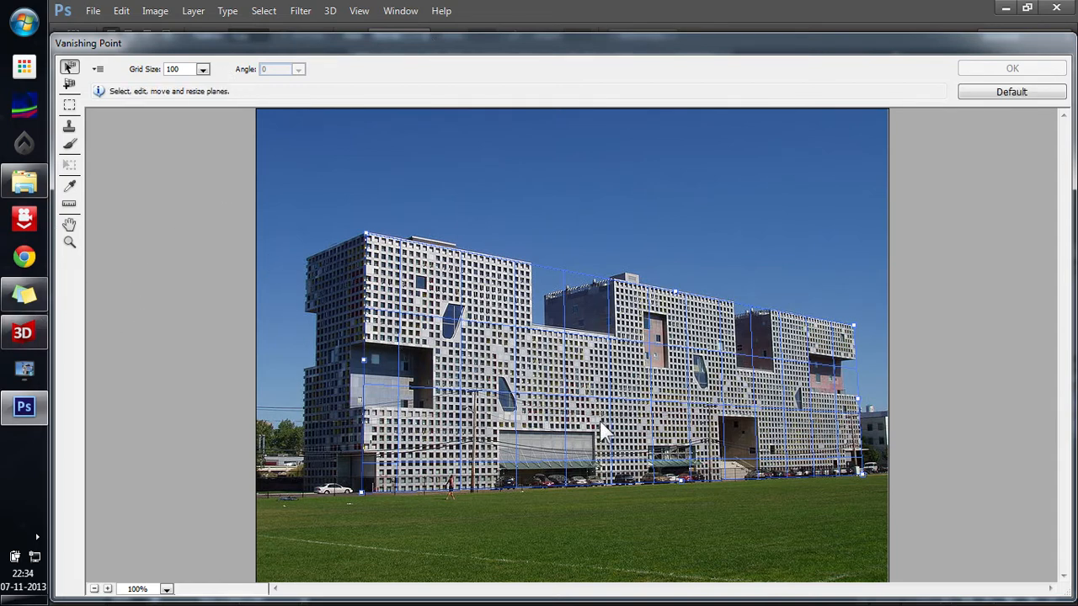
Step: Paste the galaxy into the facade plane, position it to cover the facade, and apply it
{"action": "key", "text": "ctrl+v"}
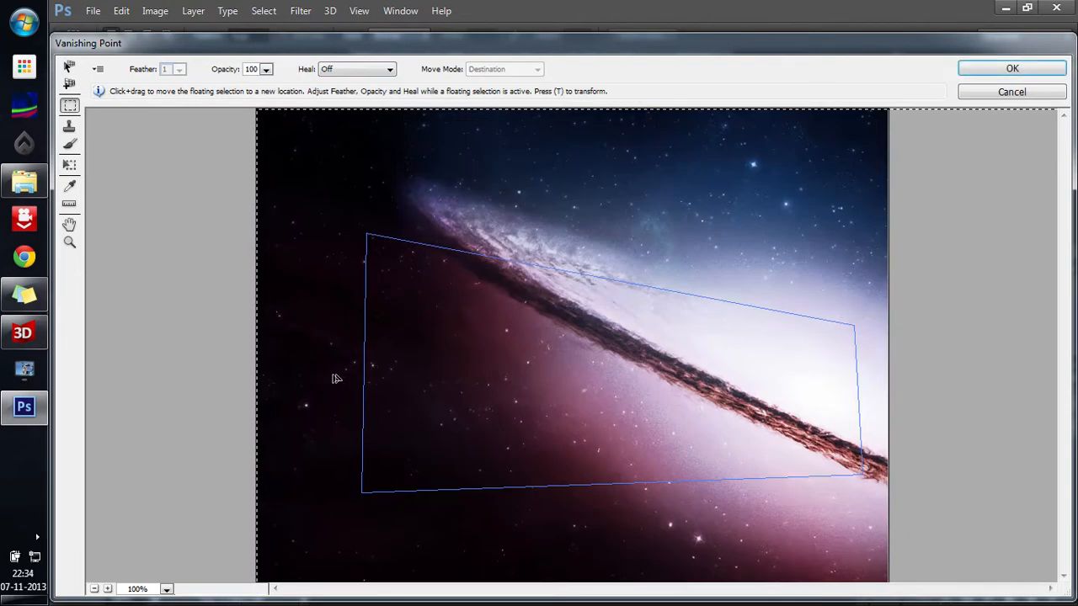
{"action": "mouse_move", "coordinate": [678, 367]}
{"action": "left_mouse_down"}
{"action": "mouse_move", "coordinate": [624, 383]}
{"action": "mouse_move", "coordinate": [622, 490]}
{"action": "mouse_move", "coordinate": [596, 376]}
{"action": "left_mouse_up"}
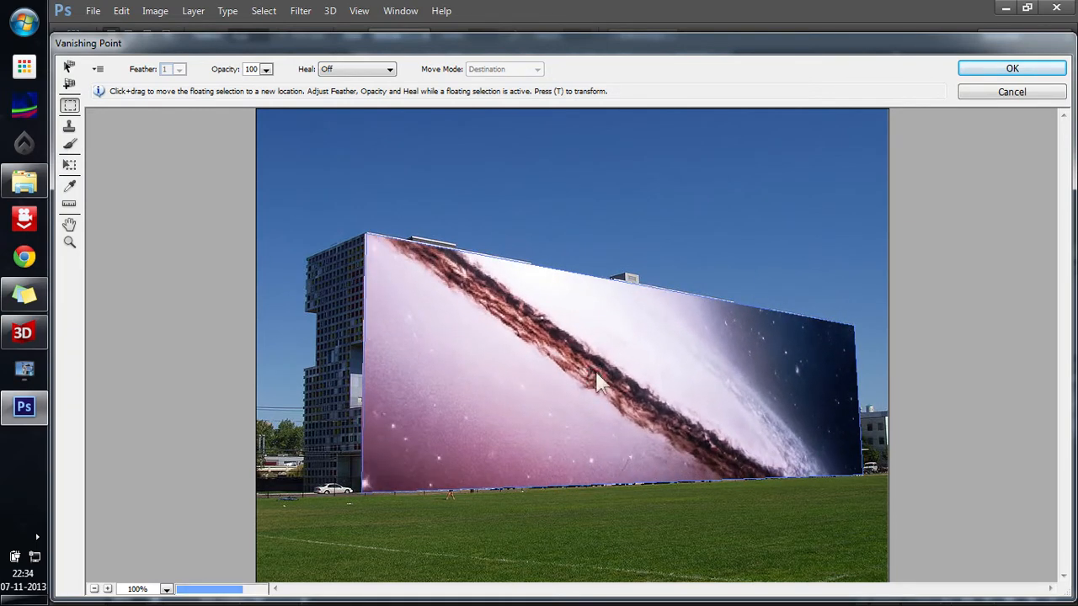
{"action": "left_click_drag", "start_coordinate": [596, 377], "coordinate": [596, 377]}
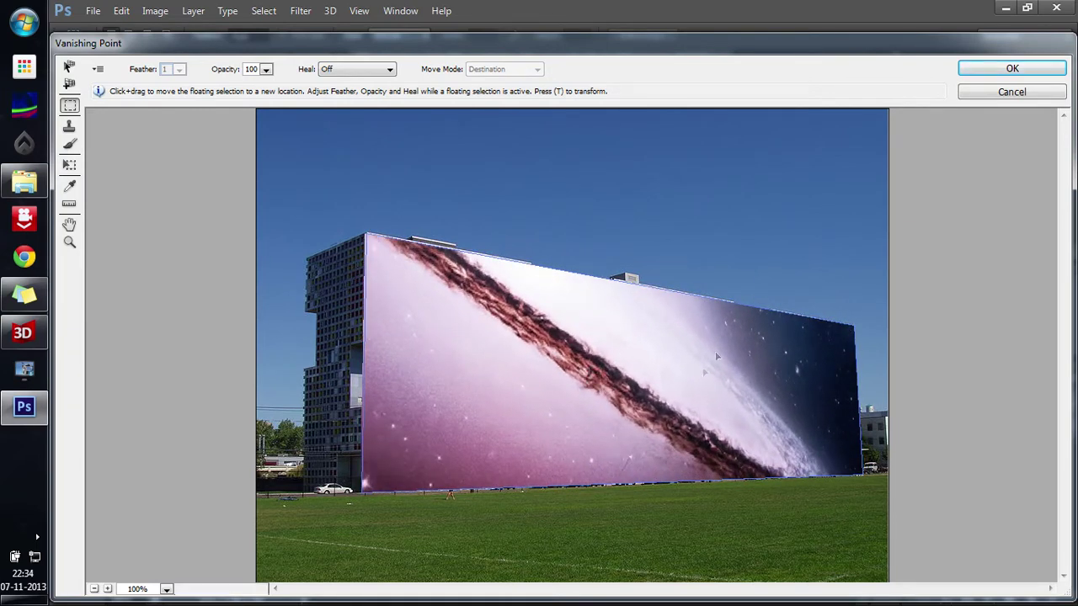
{"action": "left_click", "coordinate": [1011, 68]}
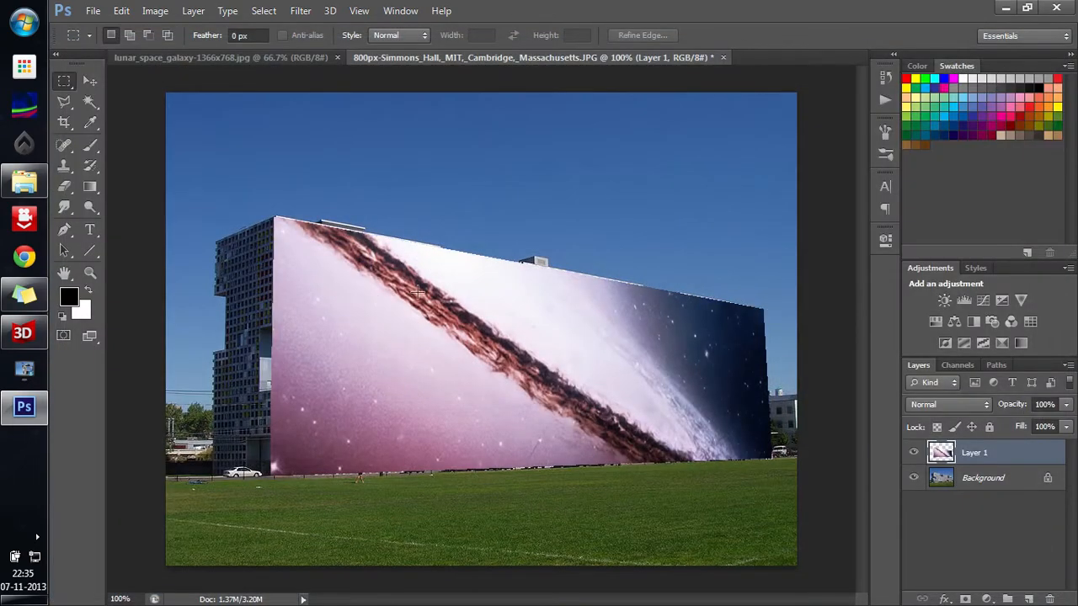
{"action": "left_click", "coordinate": [942, 405]}
Step: Try Overlay and Soft Light, settle on Darker Color blend mode, and add a layer mask
{"action": "left_click", "coordinate": [975, 207]}
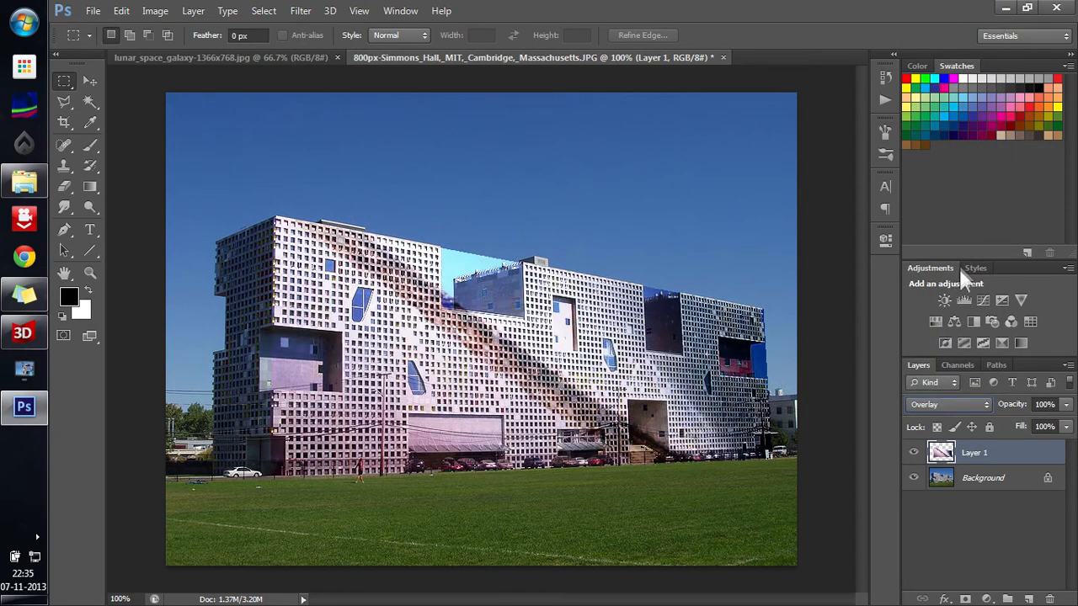
{"action": "left_click", "coordinate": [949, 404]}
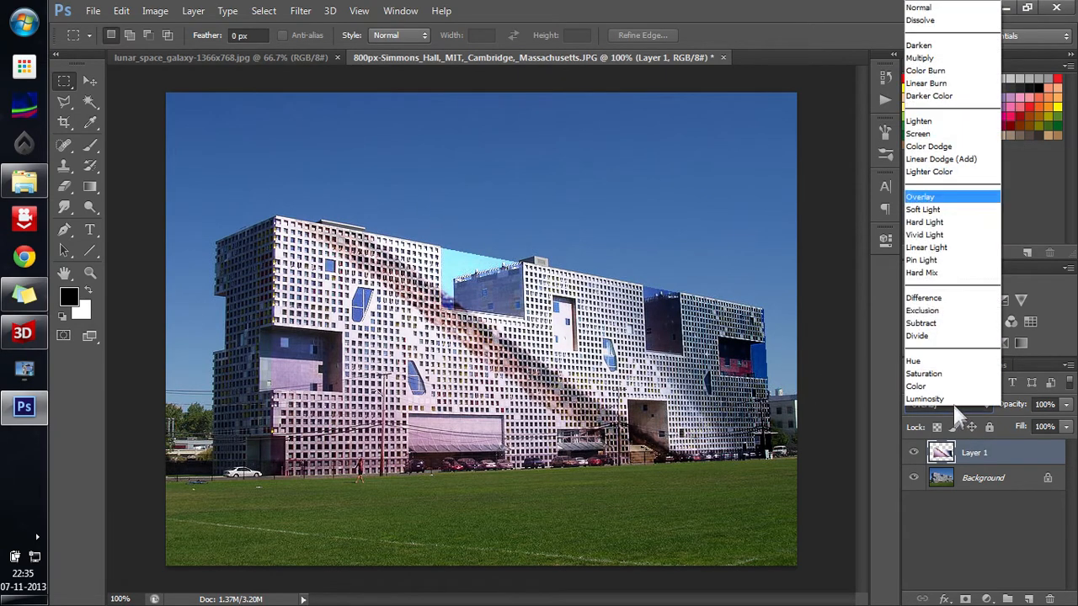
{"action": "left_click", "coordinate": [923, 210]}
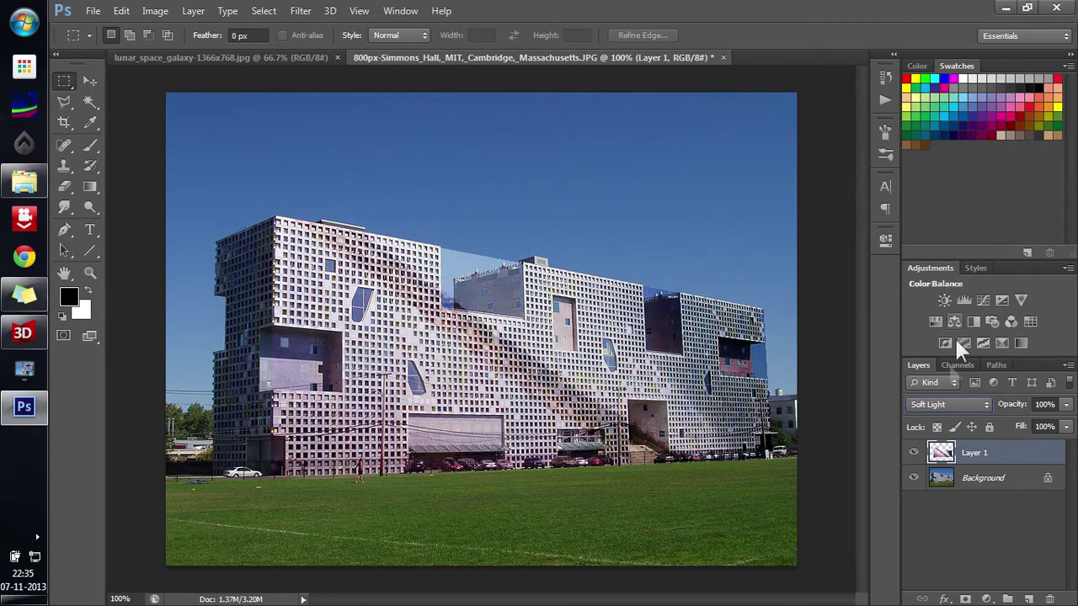
{"action": "left_click", "coordinate": [941, 405]}
{"action": "left_click", "coordinate": [946, 100]}
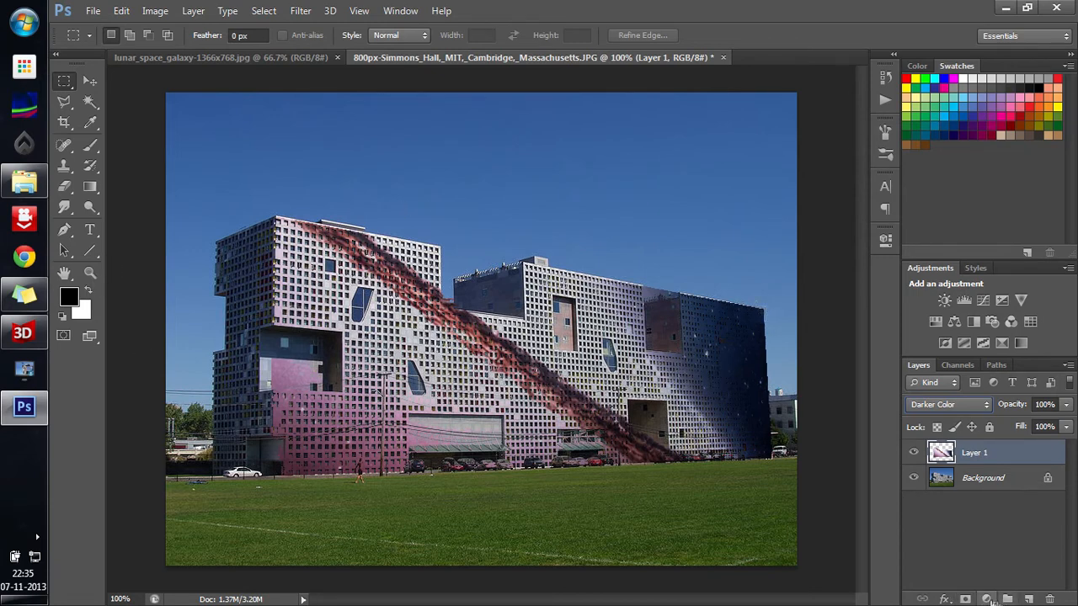
{"action": "left_click", "coordinate": [965, 600]}
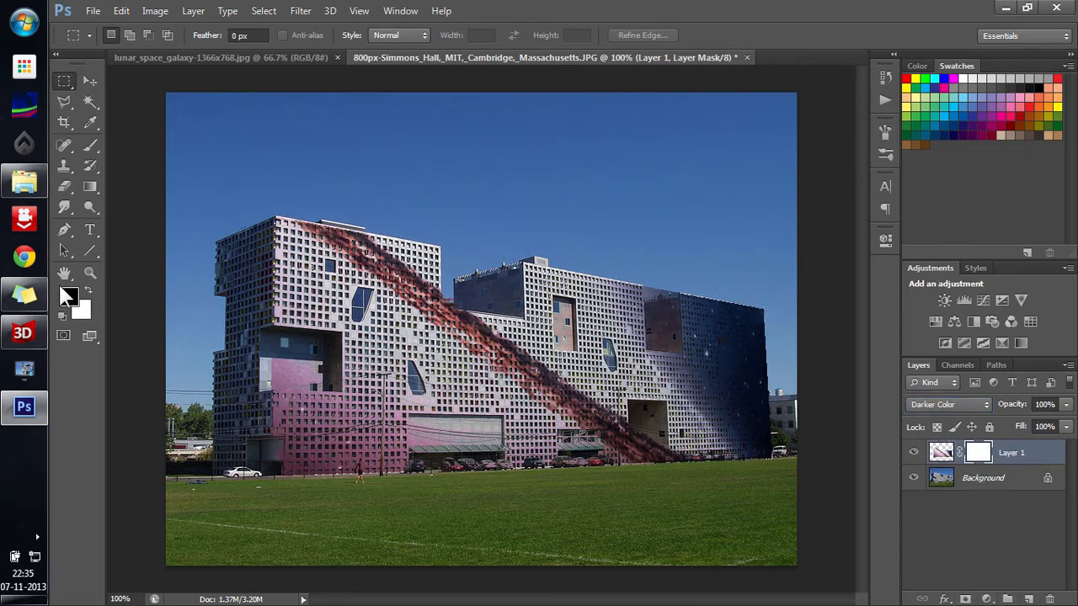
Step: Paint first brush dabs on the mask to hide galaxy from the right facade
{"action": "left_click", "coordinate": [90, 145]}
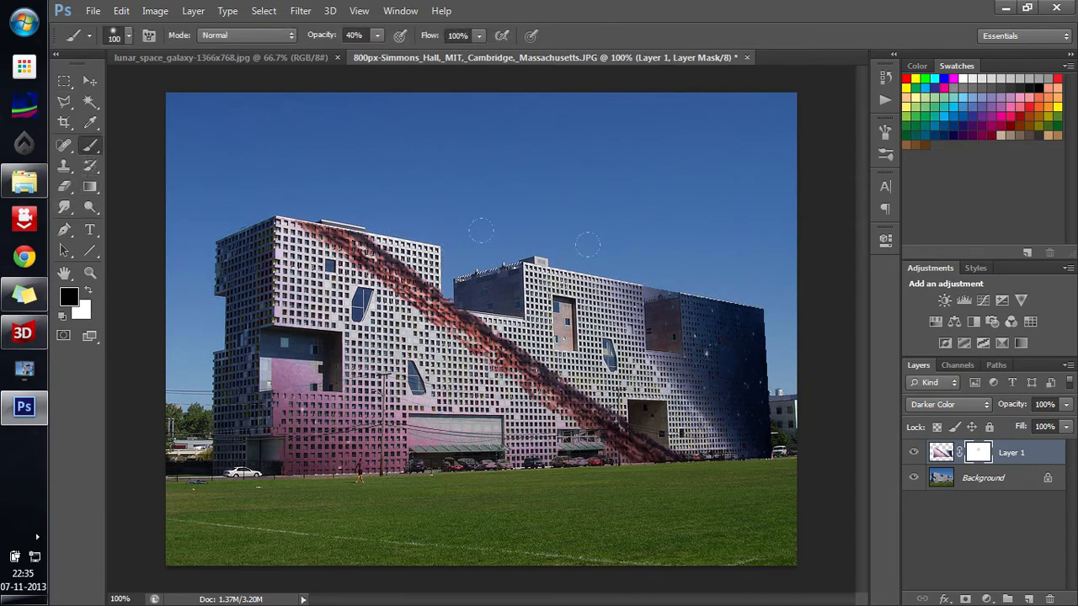
{"action": "left_click", "coordinate": [666, 316]}
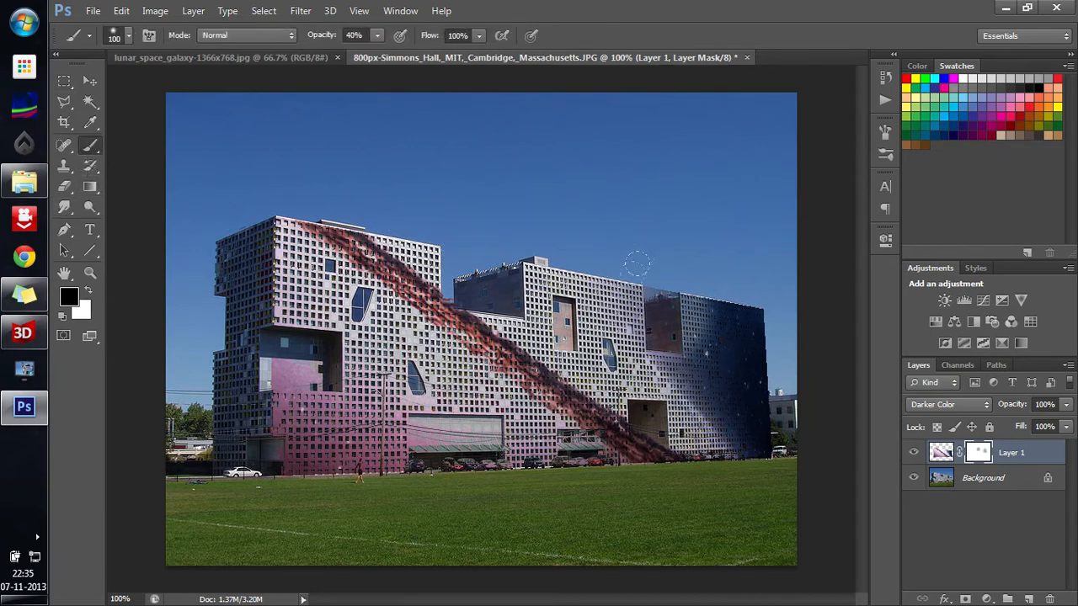
{"action": "mouse_move", "coordinate": [637, 263]}
{"action": "left_mouse_down"}
{"action": "mouse_move", "coordinate": [636, 316]}
{"action": "mouse_move", "coordinate": [626, 259]}
{"action": "left_mouse_up"}
{"action": "left_click", "coordinate": [442, 233]}
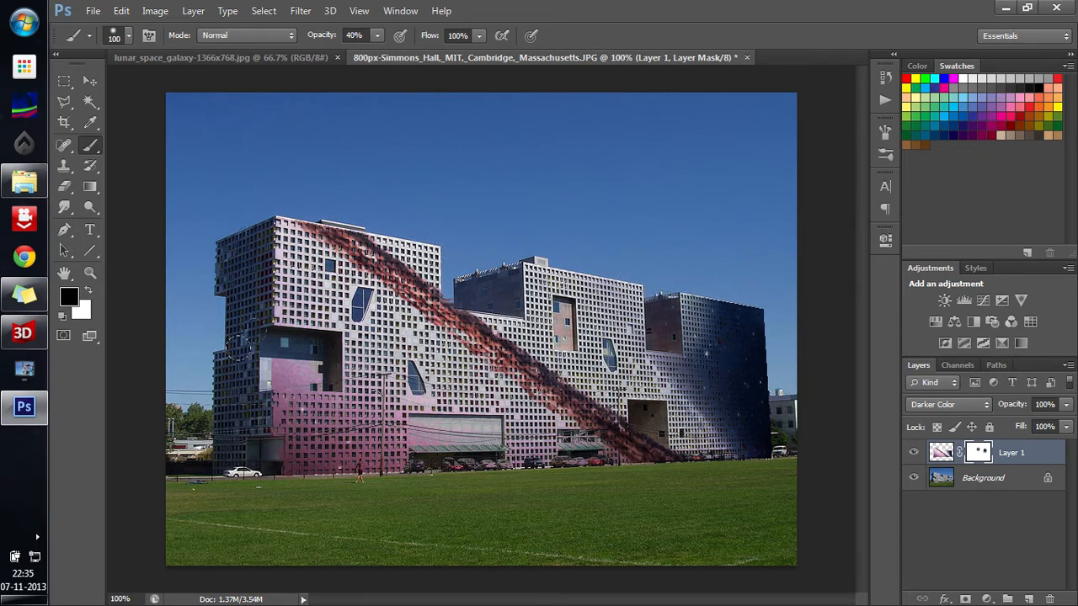
Step: Mask the galaxy from the lower-left facade and the tower's right edge, undoing the last stroke
{"action": "left_click_drag", "start_coordinate": [244, 336], "coordinate": [282, 374]}
{"action": "left_click_drag", "start_coordinate": [278, 336], "coordinate": [291, 391]}
{"action": "left_click_drag", "start_coordinate": [741, 445], "coordinate": [762, 437]}
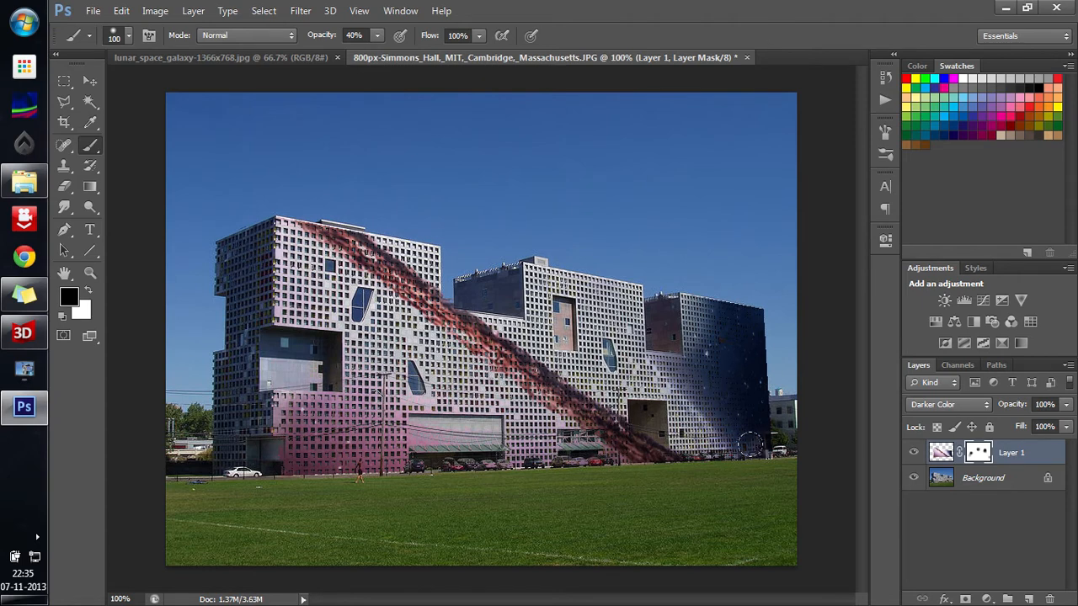
{"action": "left_click_drag", "start_coordinate": [758, 375], "coordinate": [754, 312]}
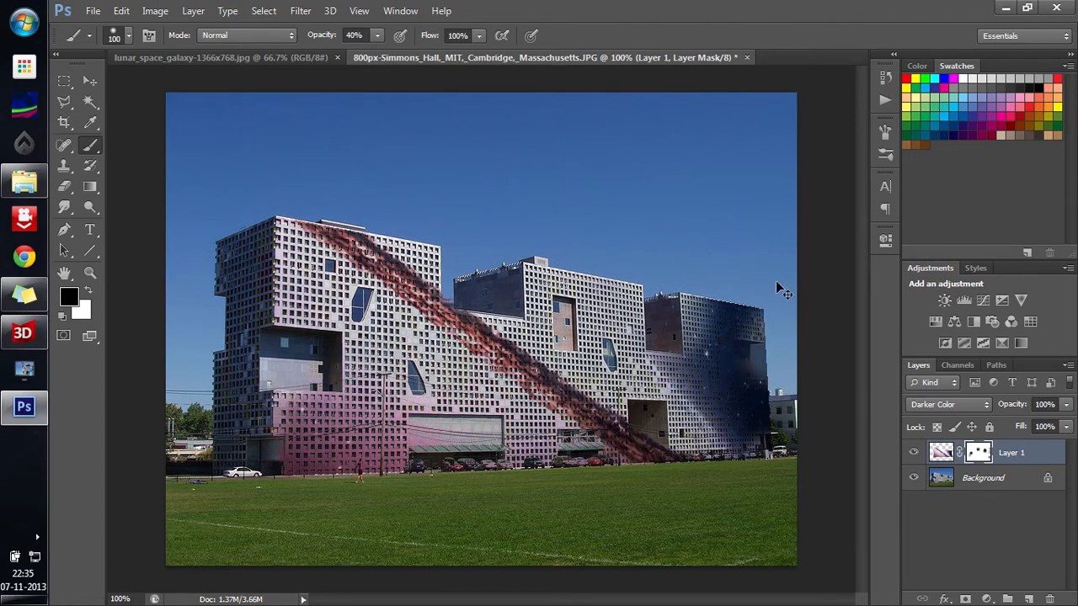
{"action": "key", "text": "ctrl+z"}
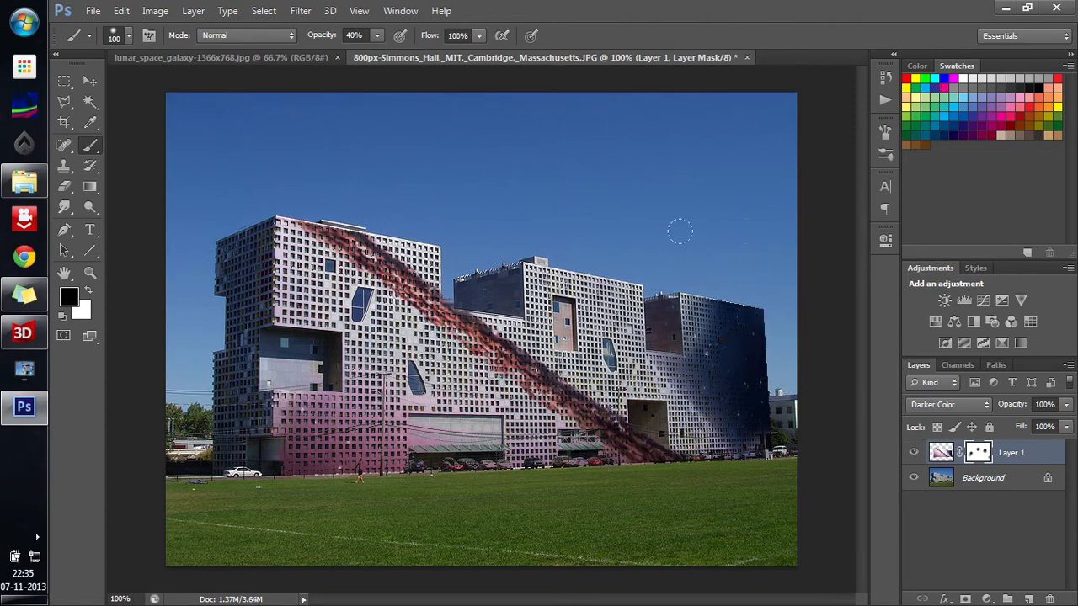